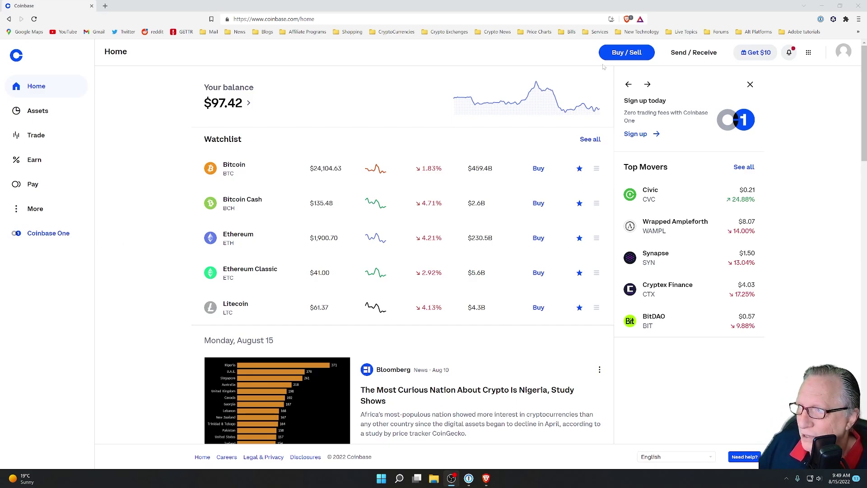
- Open the Bitcoin buy form and keep Chase as the payment method after reviewing the options
left_click(631, 53)
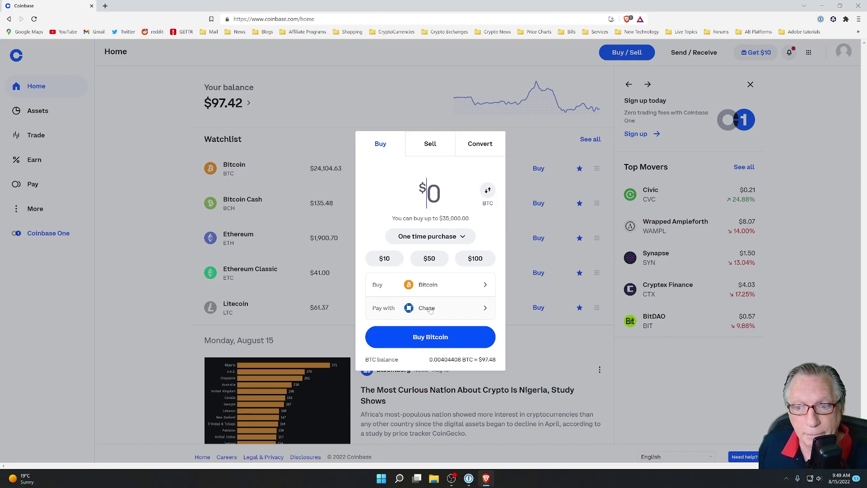
left_click(431, 310)
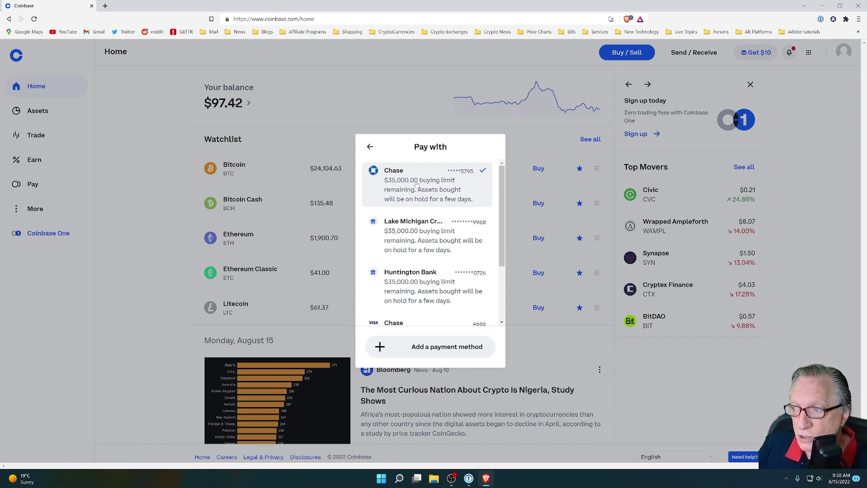
scroll(437, 235, "down", 2)
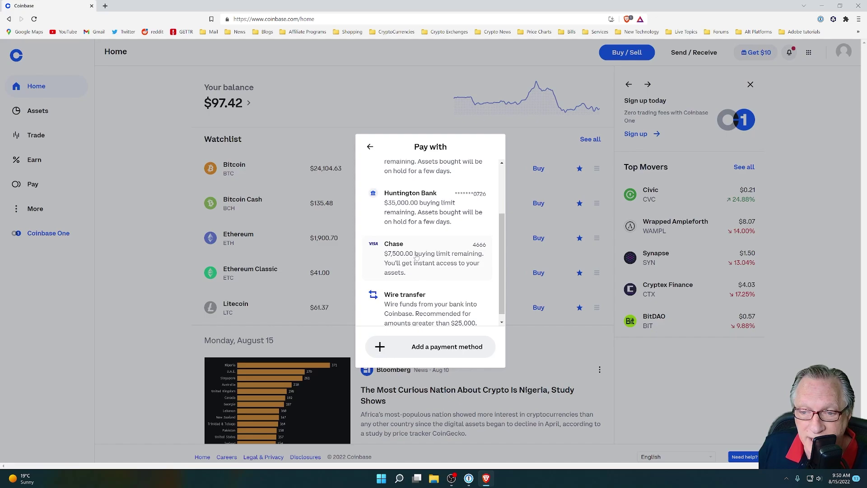
scroll(416, 256, "down", 1)
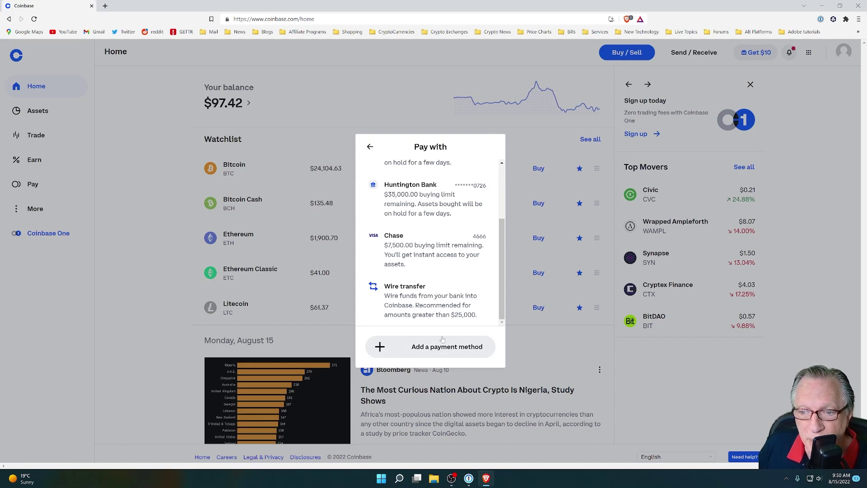
left_click(452, 261)
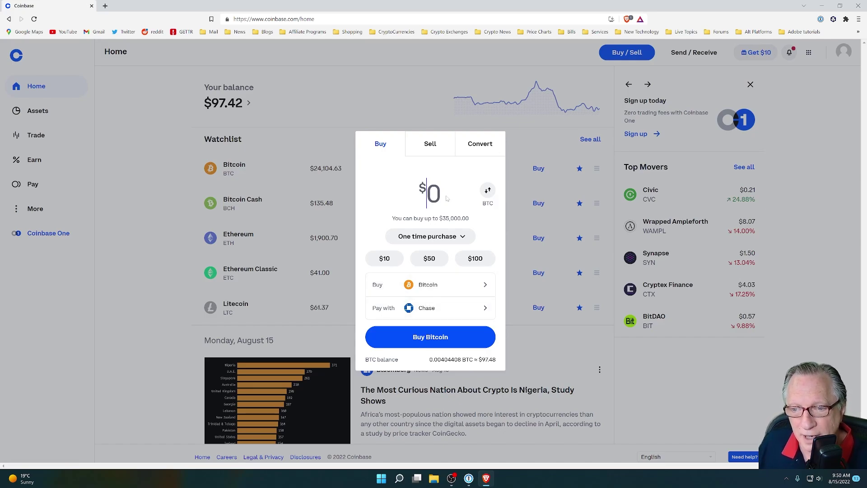
- Preview $50 and $100 Bitcoin buys, then close the buy dialog without purchasing
left_click(428, 260)
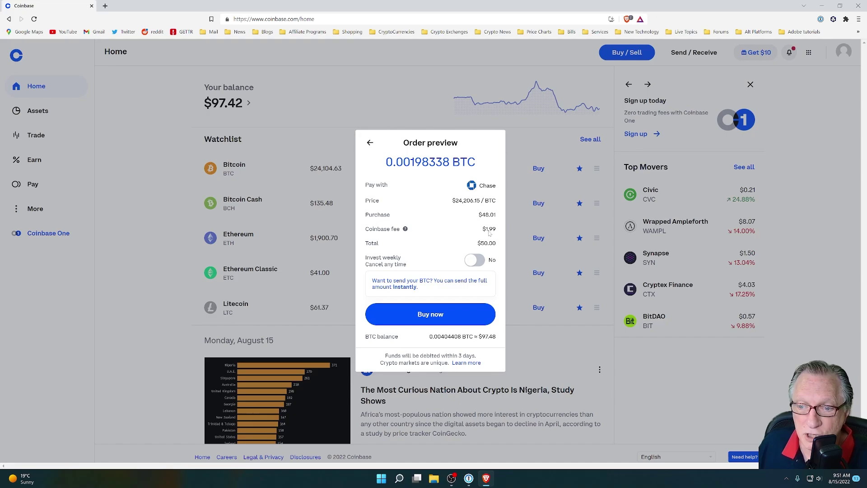
left_click(371, 144)
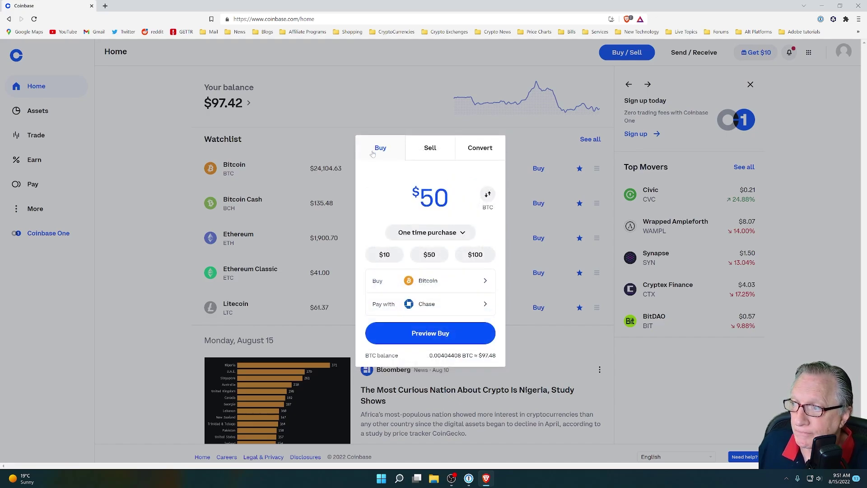
left_click(477, 254)
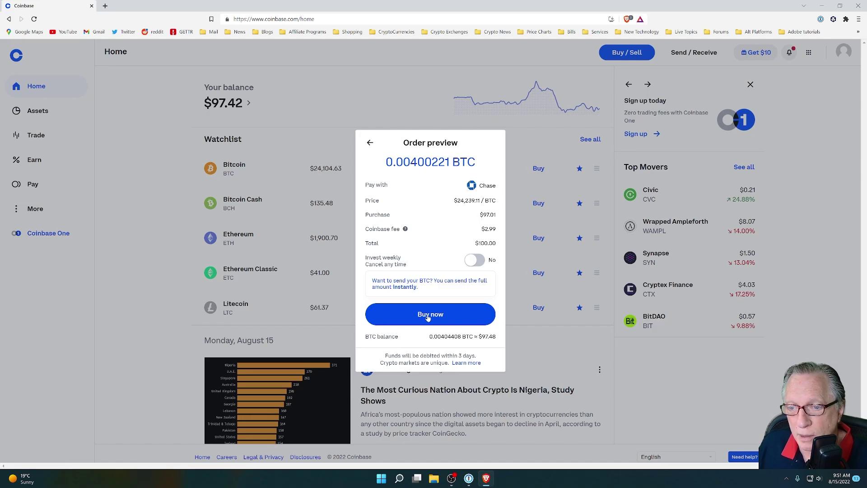
left_click(429, 316)
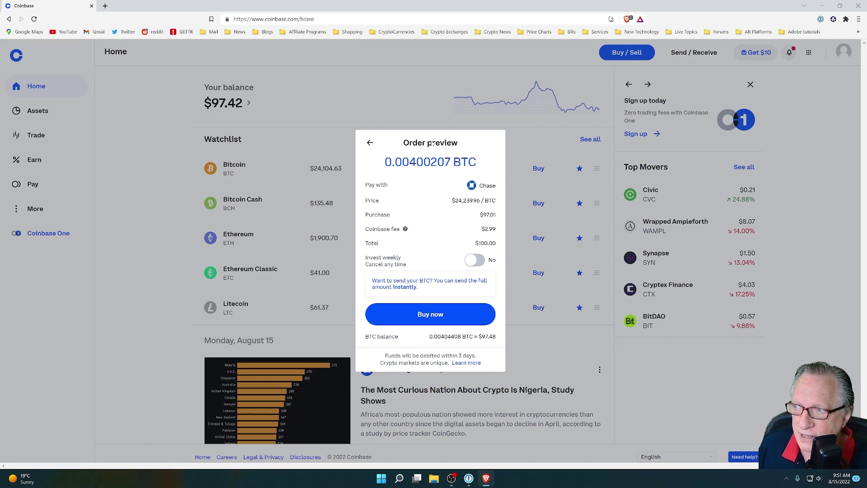
left_click(369, 144)
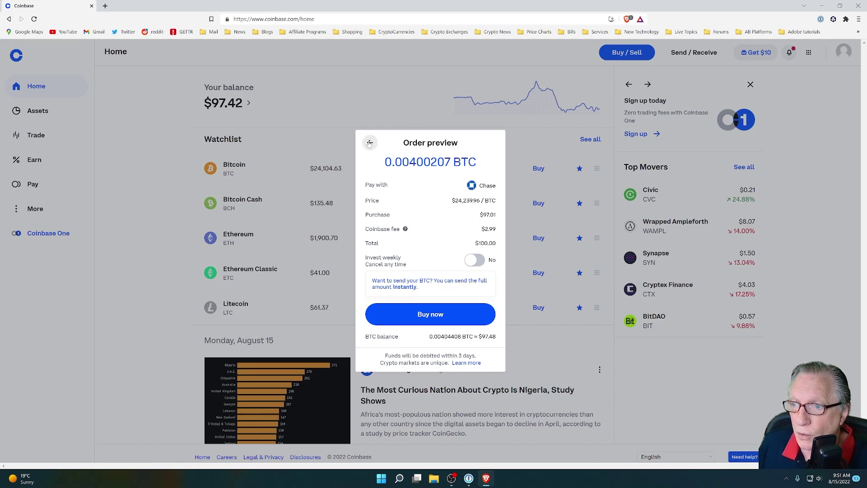
left_click(107, 164)
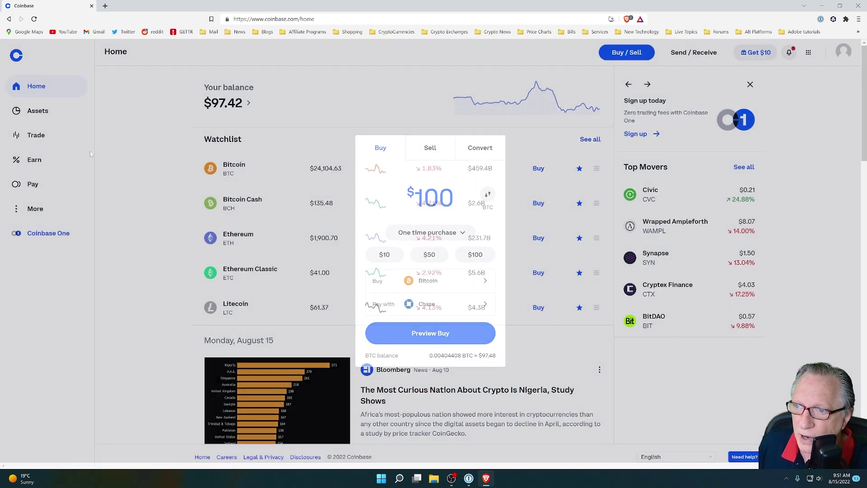
- Open the BTC-USD Advanced Trade page and switch its buy form to a Market order
left_click(36, 136)
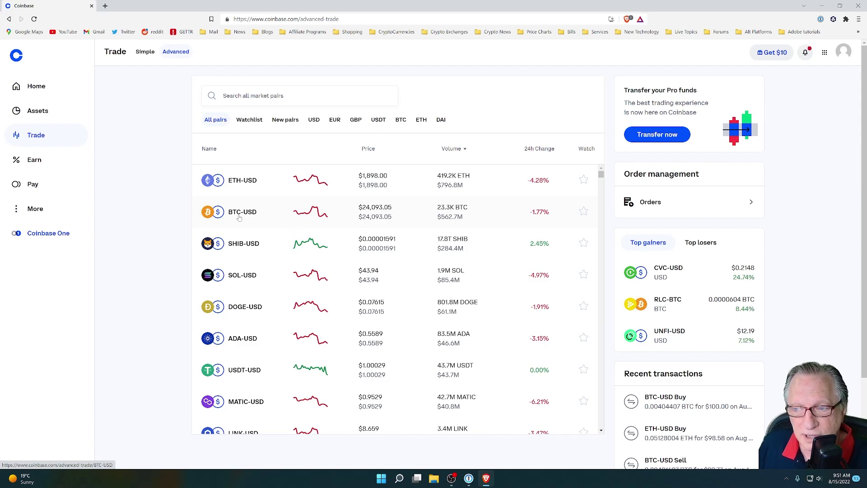
left_click(237, 215)
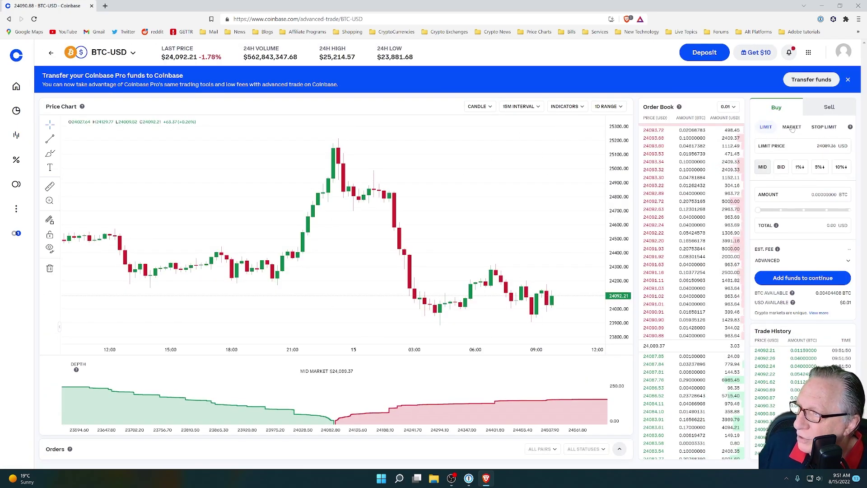
left_click(791, 128)
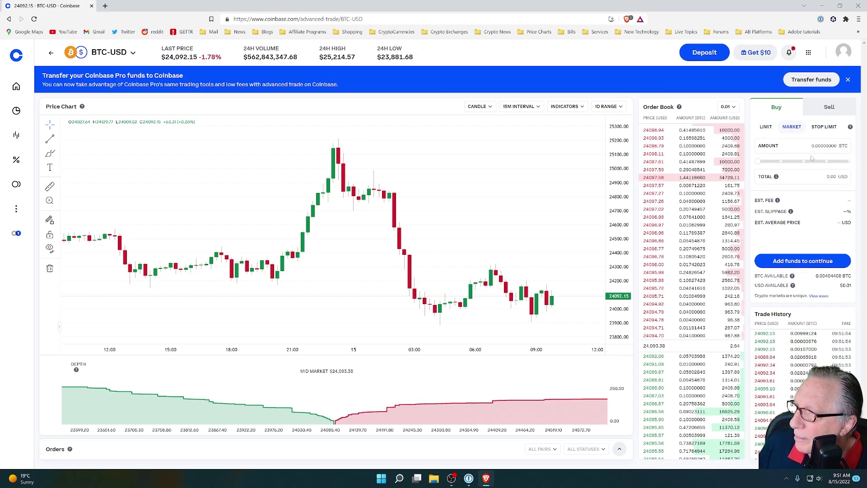
left_click_drag(804, 162, 759, 161)
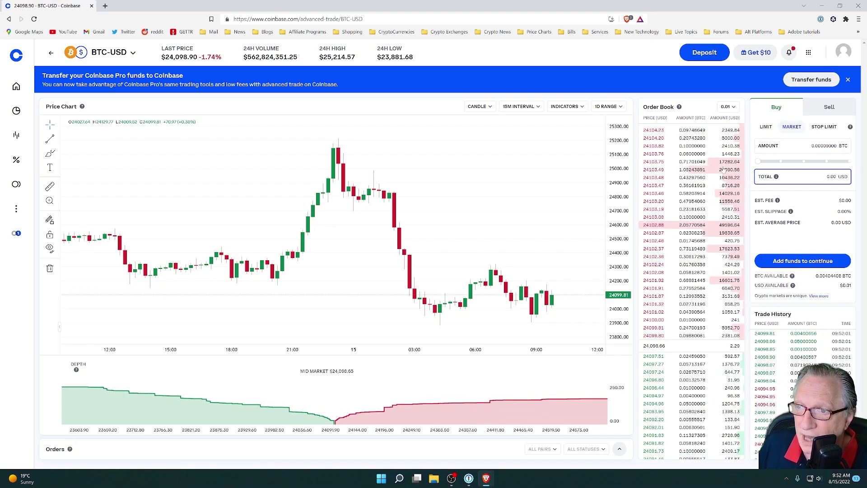
- Deposit $50 USD from the Chase checking account into the USD wallet
left_click(705, 54)
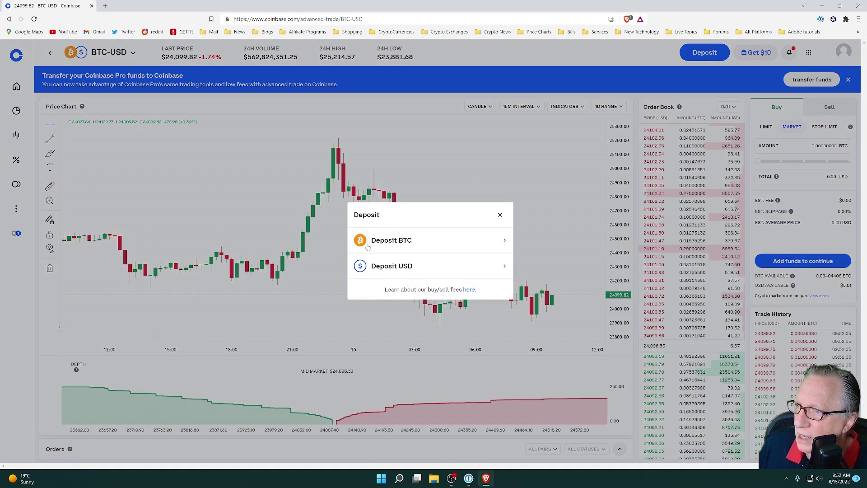
left_click(383, 271)
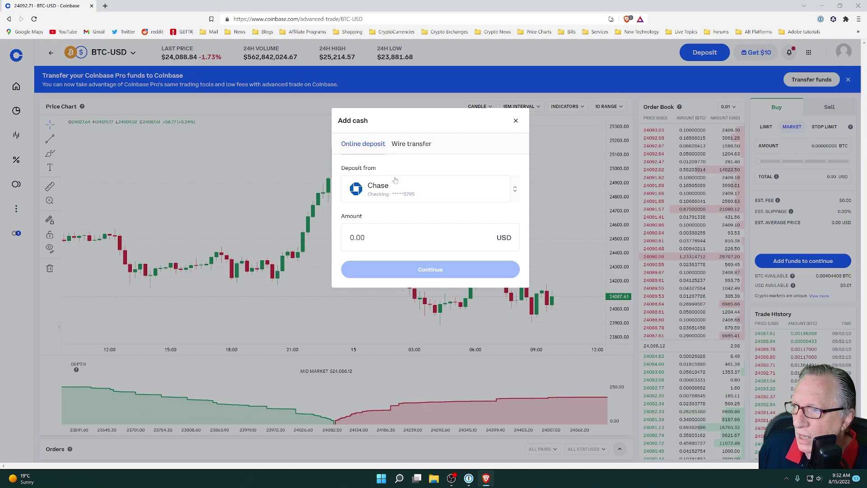
left_click(416, 237)
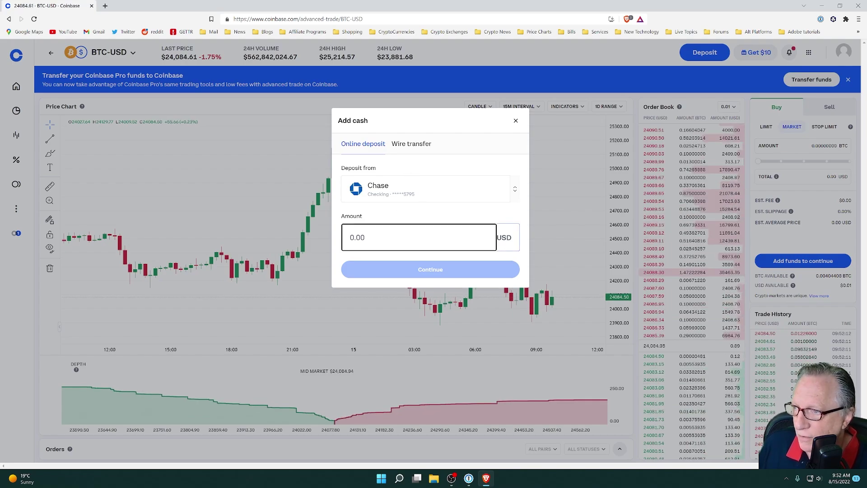
type("50")
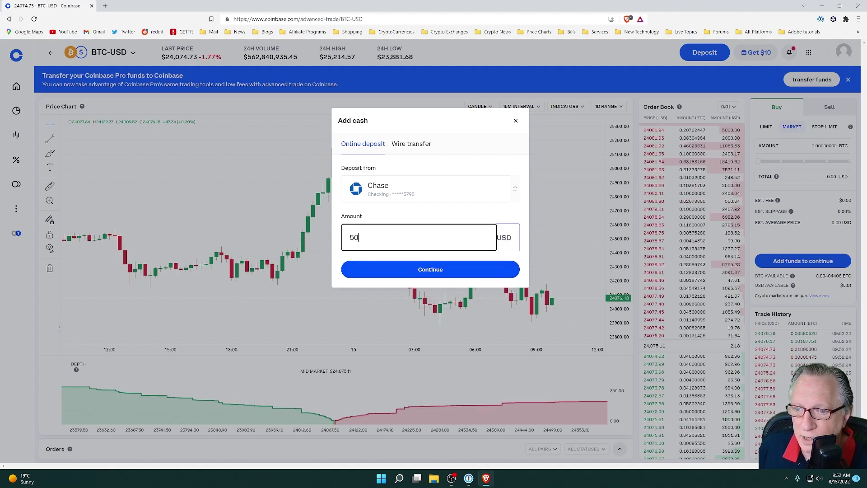
left_click(432, 273)
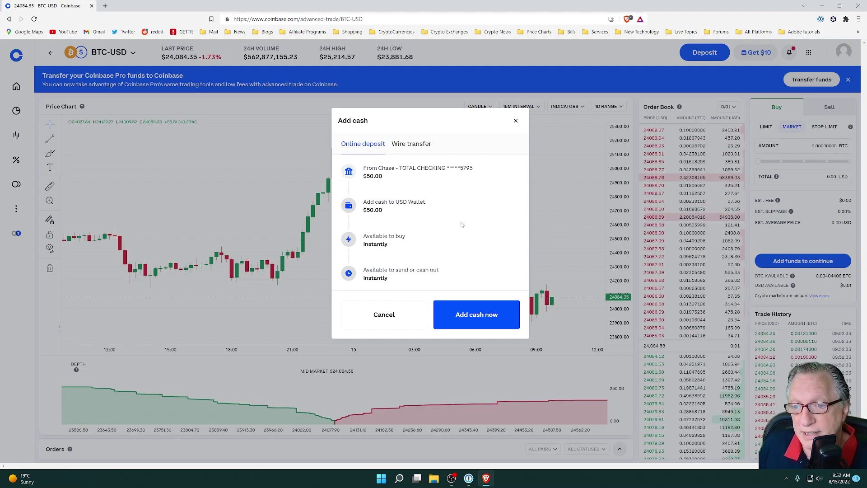
left_click(473, 316)
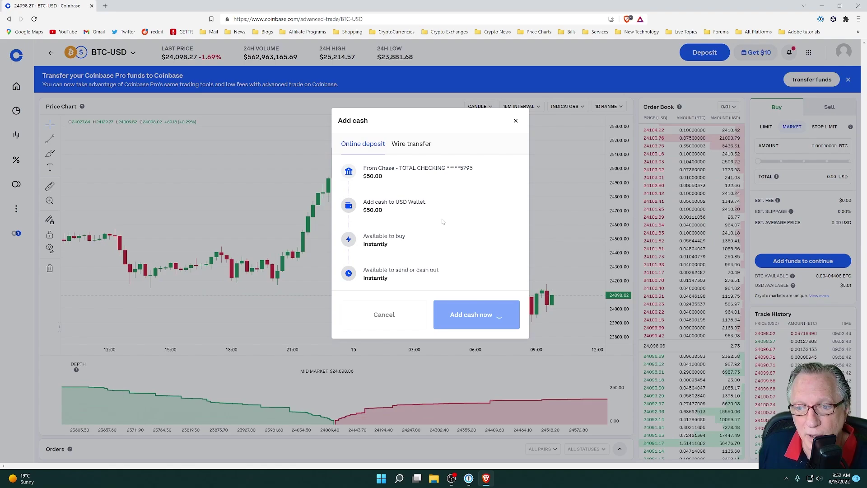
left_click(430, 280)
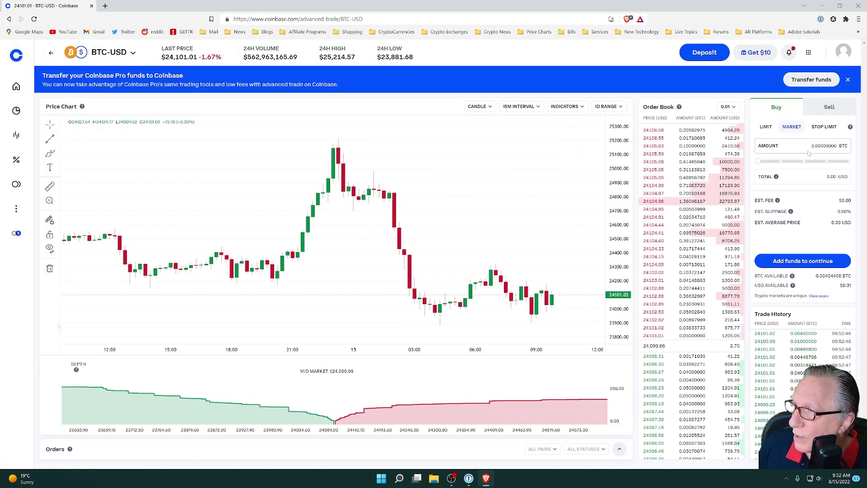
- Set the BTC Market buy to the full $50, then view Assets showing the $147.53 balance
left_click(792, 128)
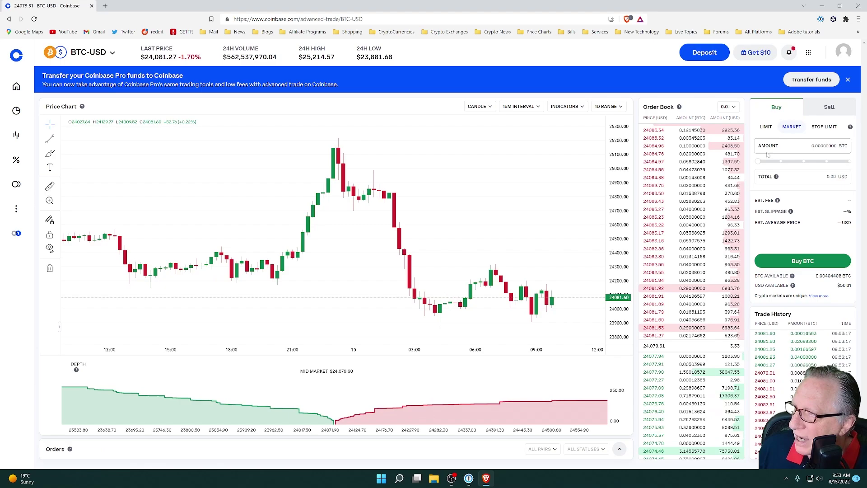
left_click_drag(759, 162, 850, 161)
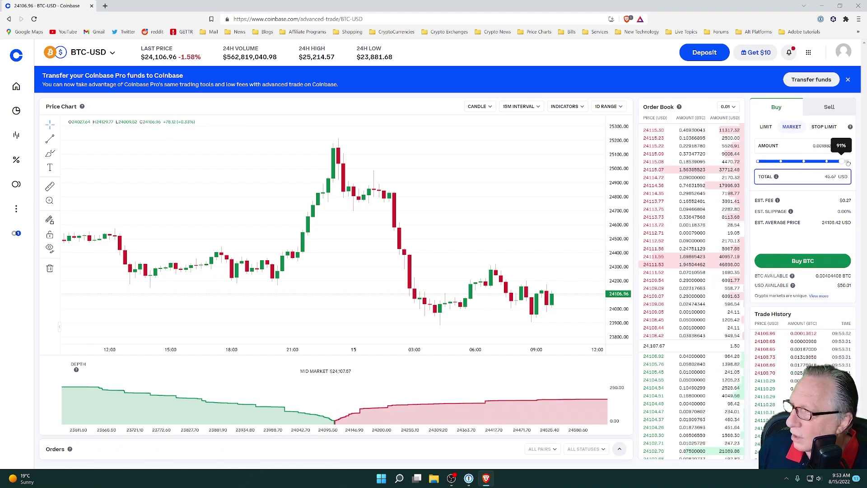
mouse_move(845, 160)
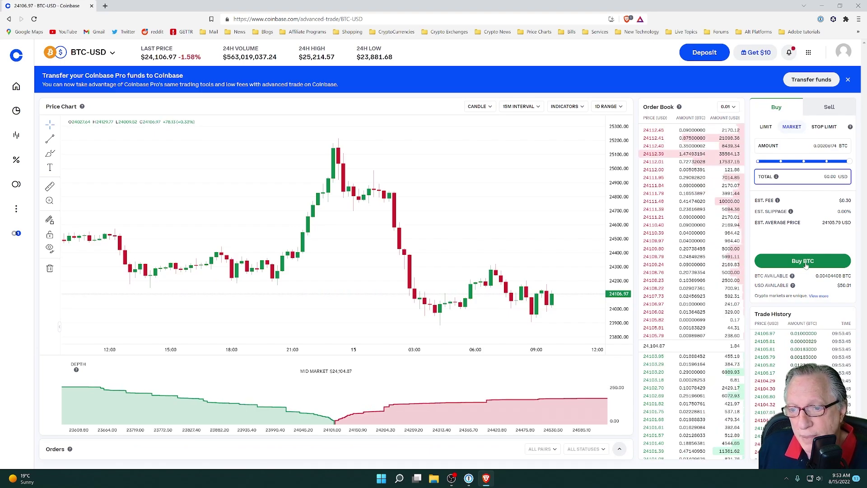
left_click(47, 117)
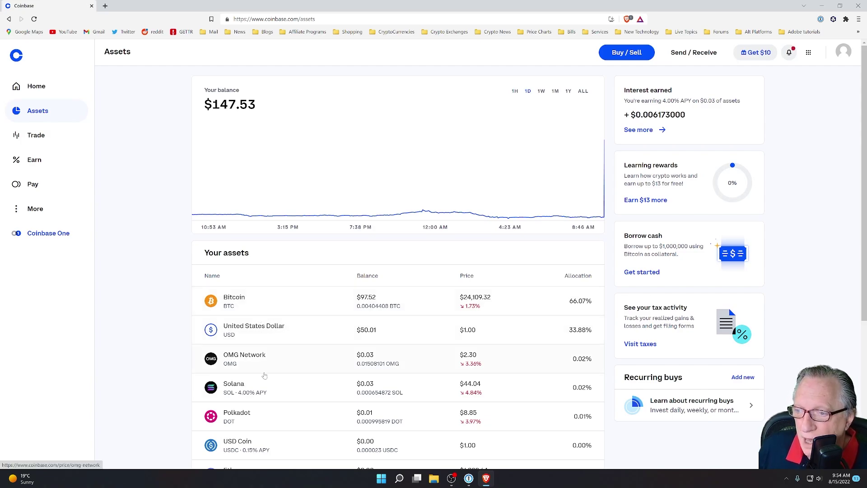
- Hide the Coinbase window with Win+D to reveal the empty desktop
scroll(264, 375, "down", 3)
scroll(268, 357, "up", 3)
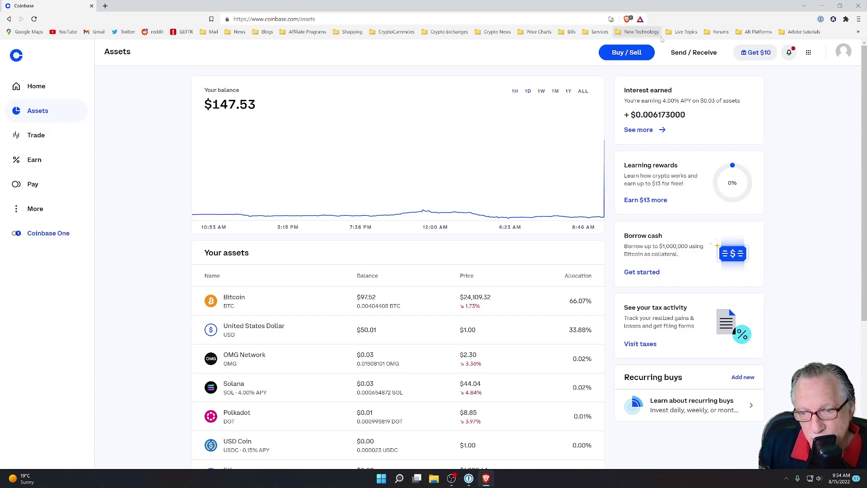
key("super+d")
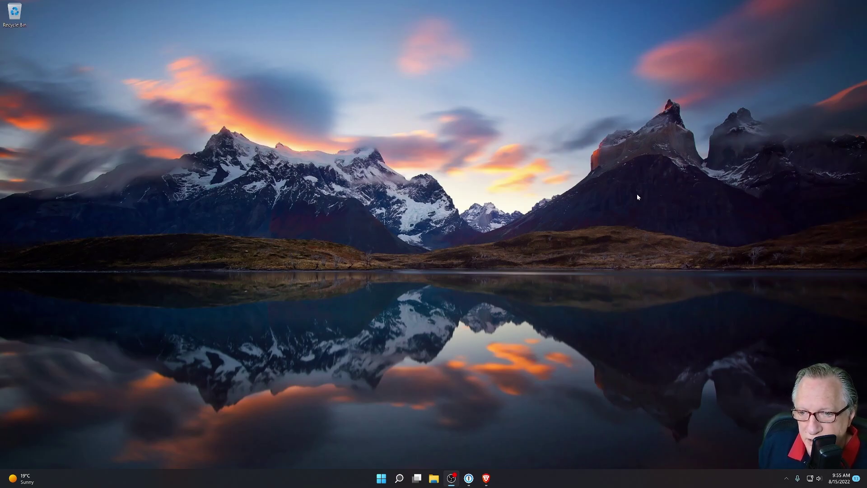
- Launch Ledger Live and accept the terms of service and privacy policy
key("super")
left_click(530, 280)
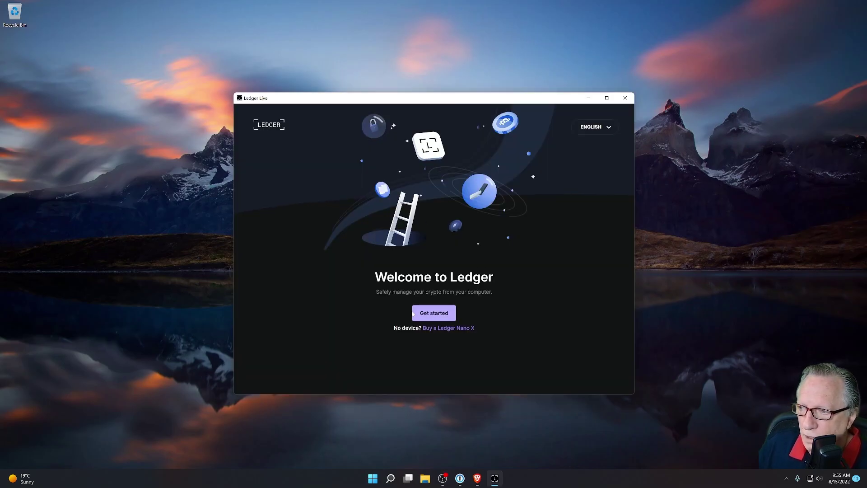
left_click(430, 316)
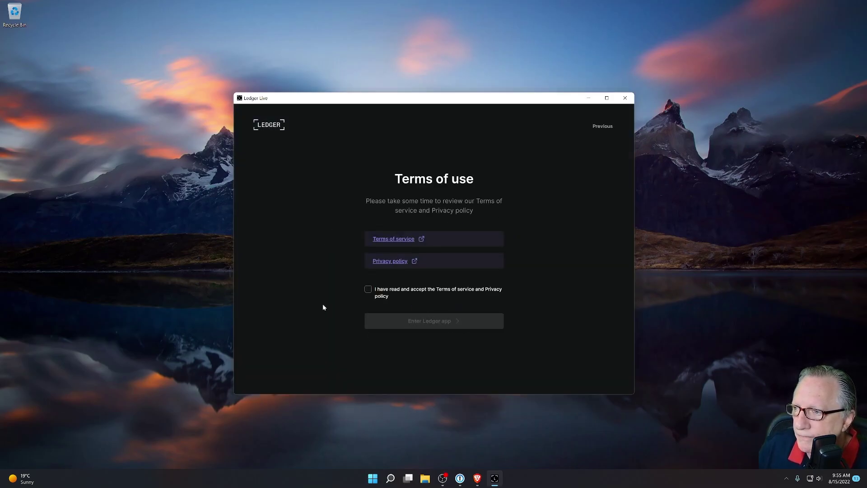
left_click(368, 290)
left_click(441, 321)
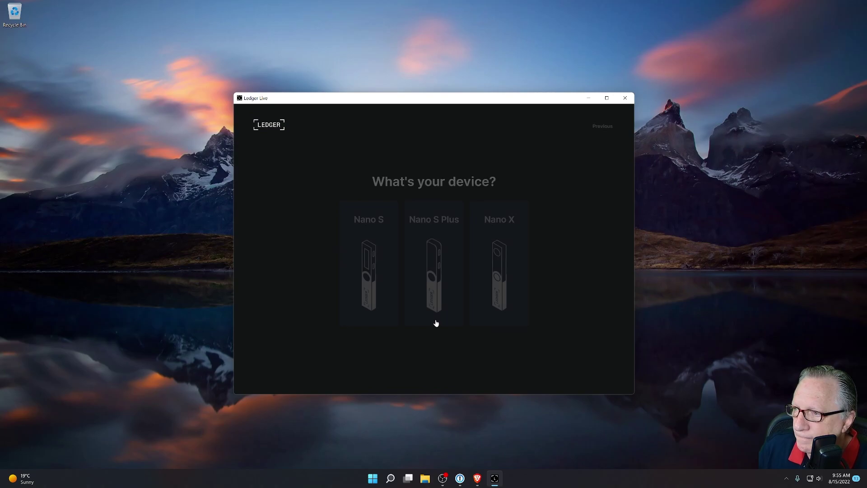
- Connect the already set-up Nano X, pass the genuine check, and reach the portfolio
left_click(502, 260)
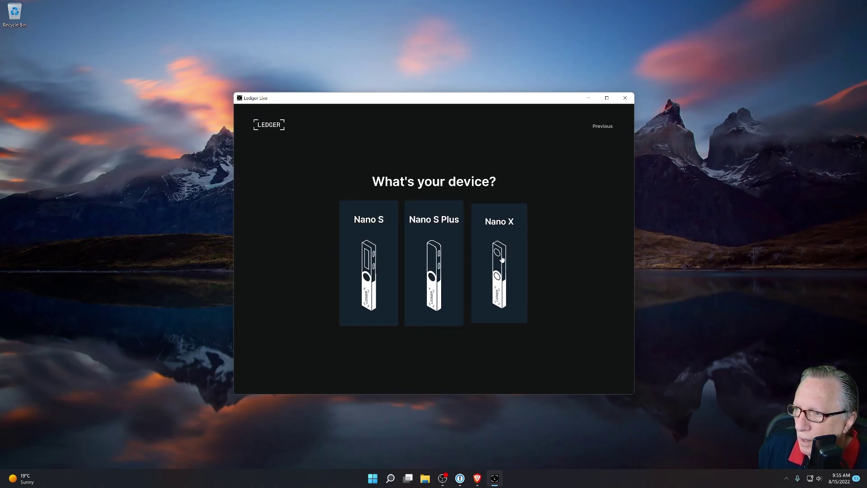
scroll(401, 273, "down", 2)
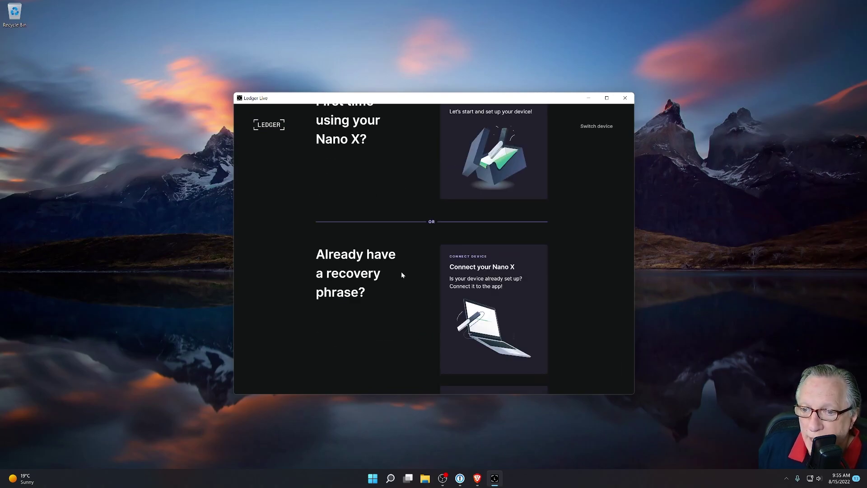
left_click(485, 286)
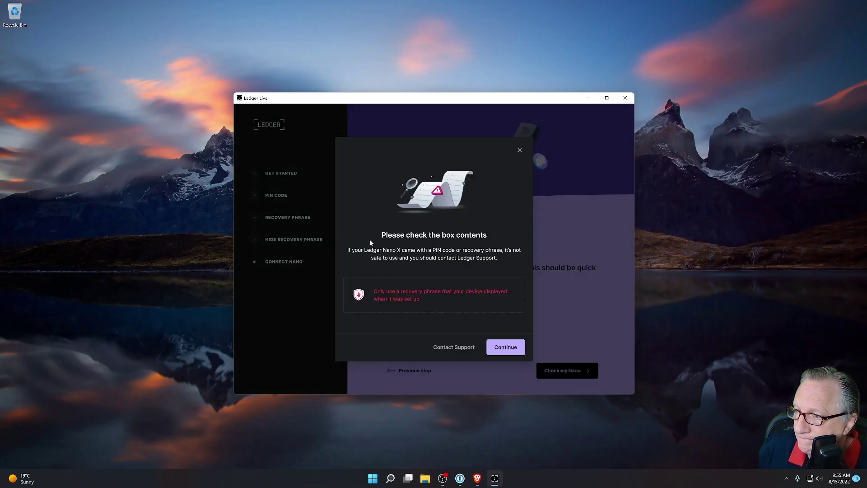
left_click(504, 349)
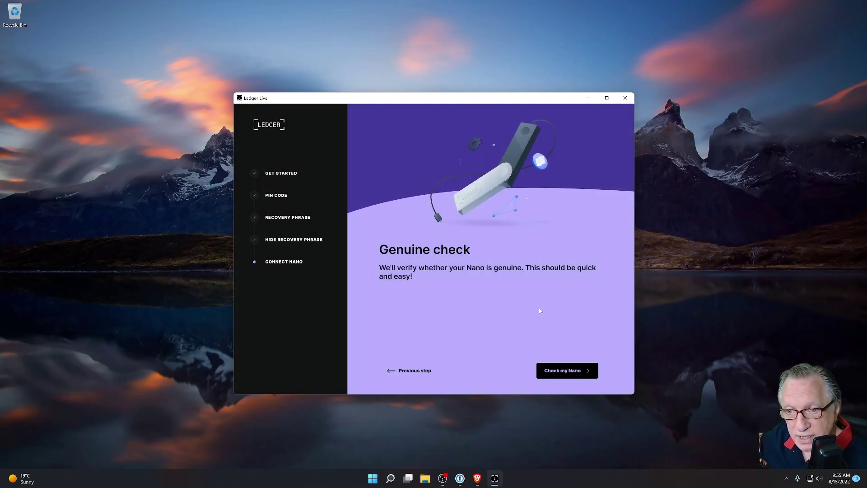
left_click(559, 375)
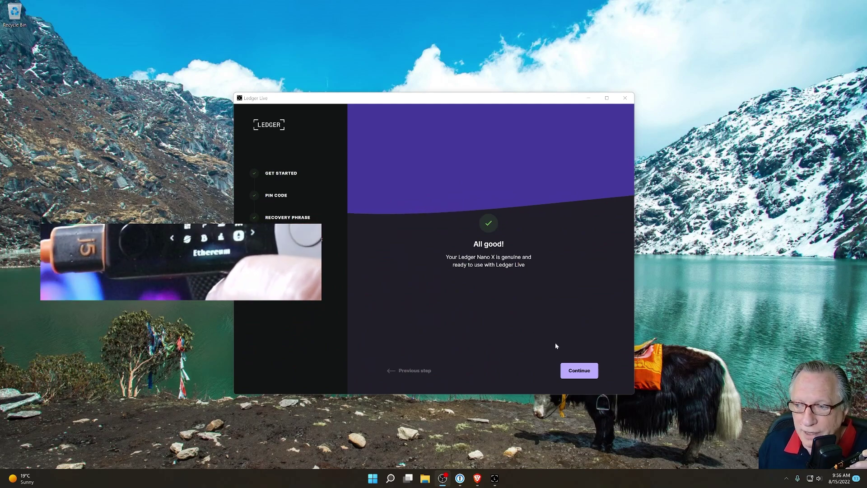
left_click(579, 370)
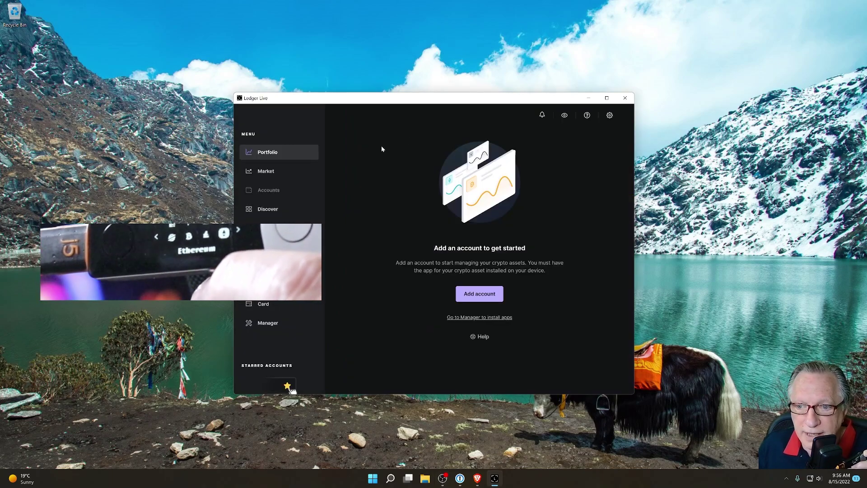
- Maximize Ledger Live and add a Bitcoin (BTC) account from the Nano X
left_click(607, 97)
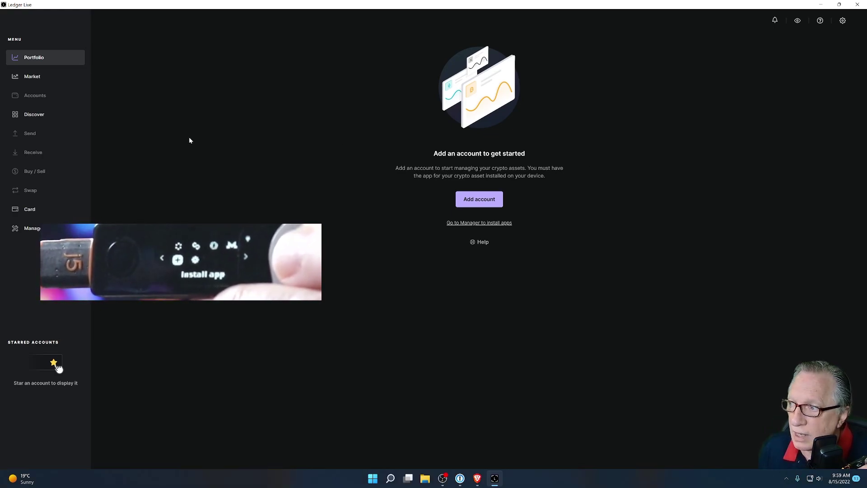
left_click(481, 200)
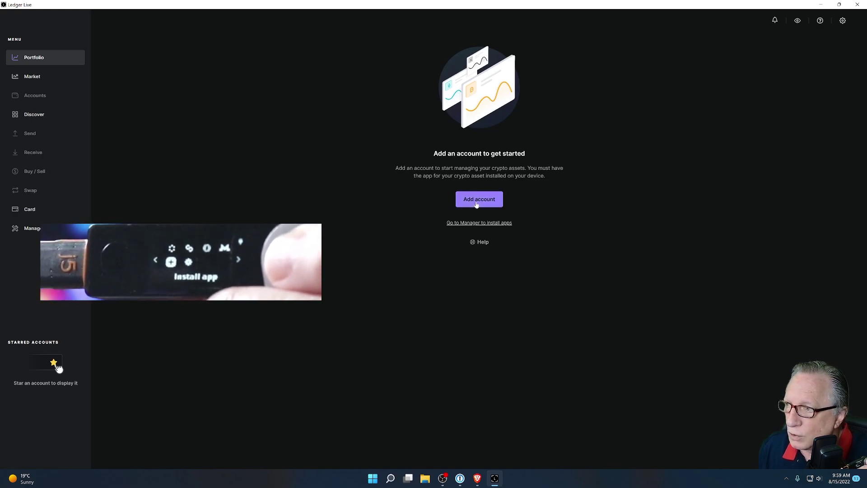
left_click(513, 251)
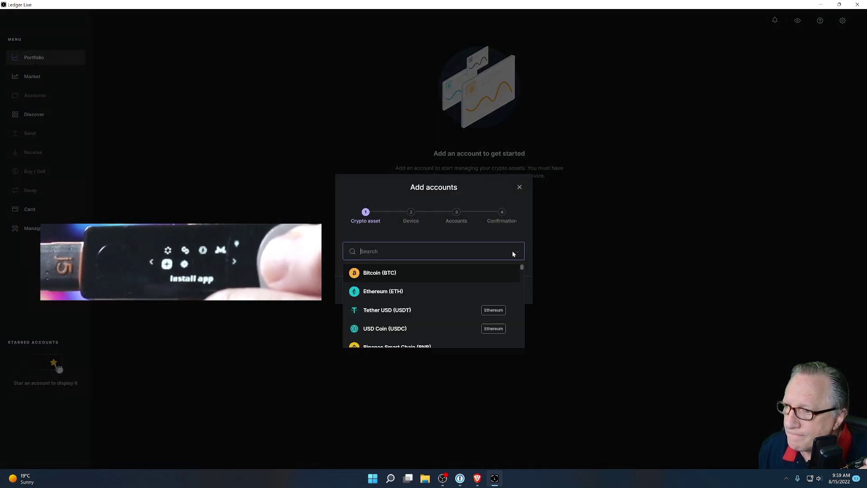
left_click(383, 273)
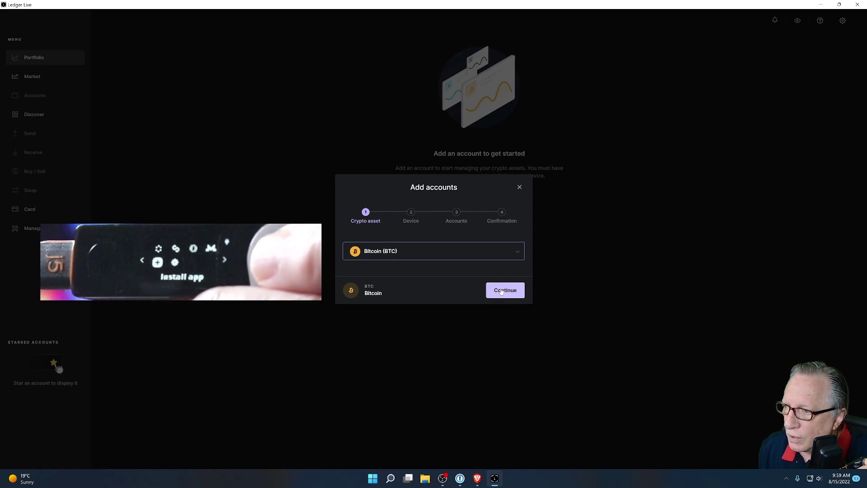
left_click(501, 290)
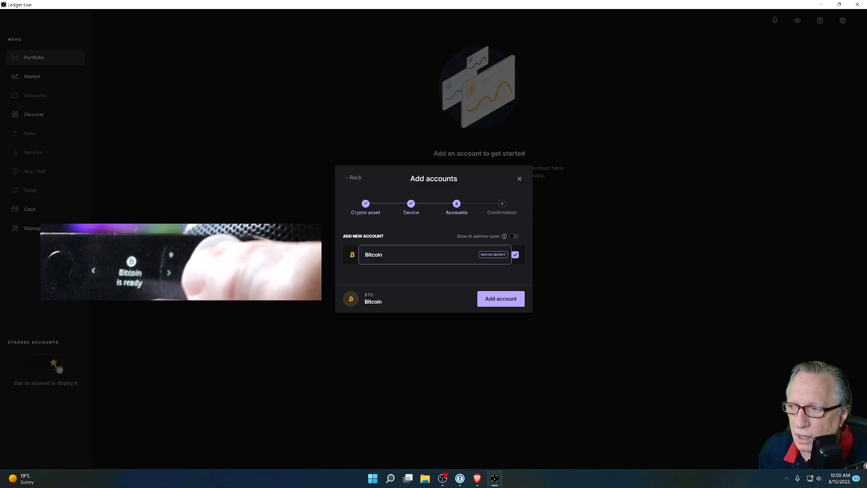
left_click(500, 300)
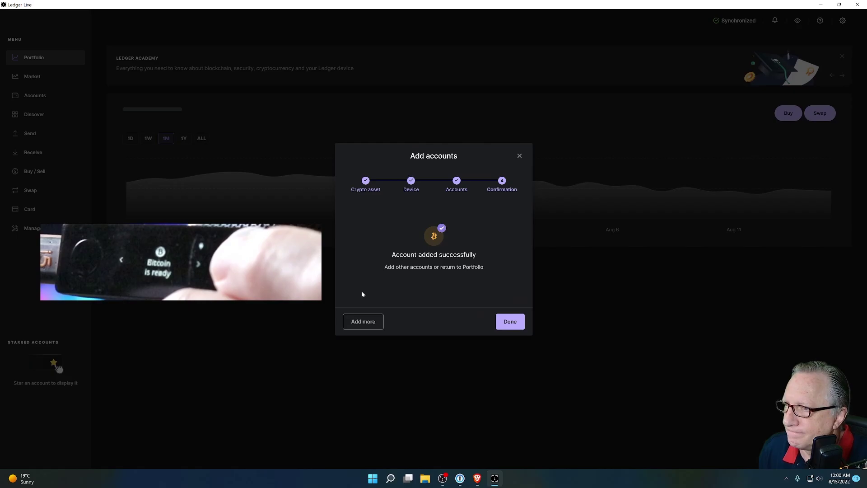
- Close the confirmation and open the Bitcoin account page from Accounts, showing 0 BTC
left_click(508, 321)
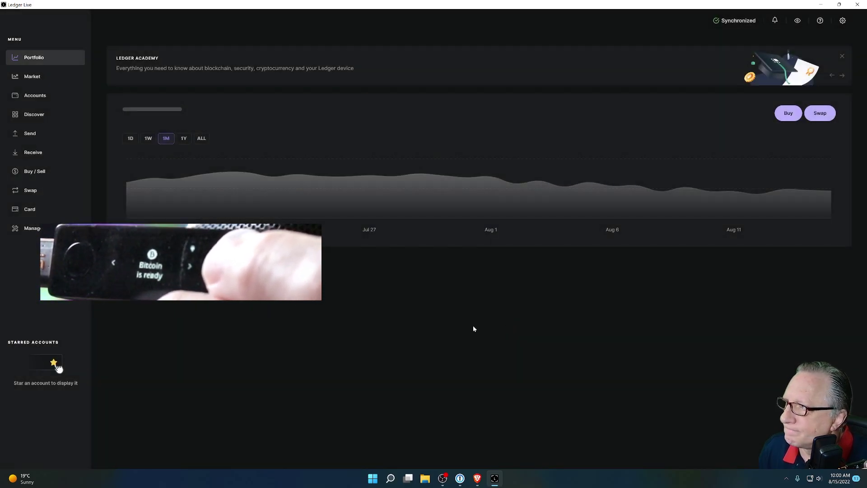
left_click(38, 98)
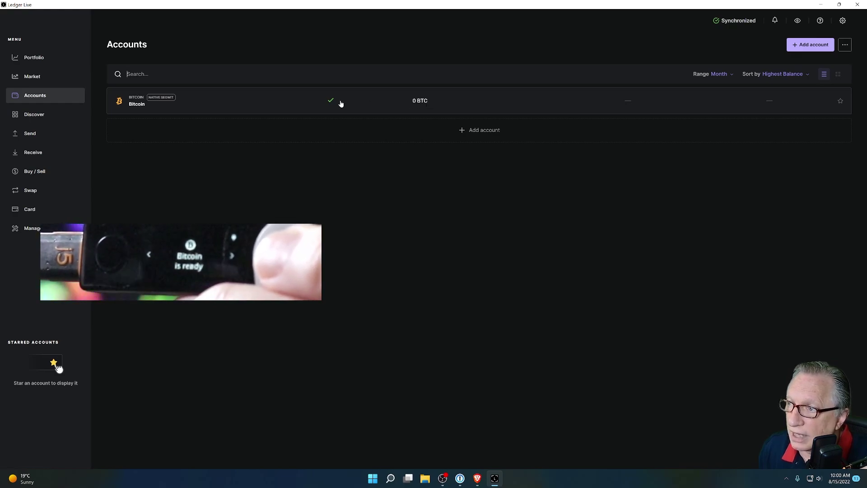
left_click(435, 103)
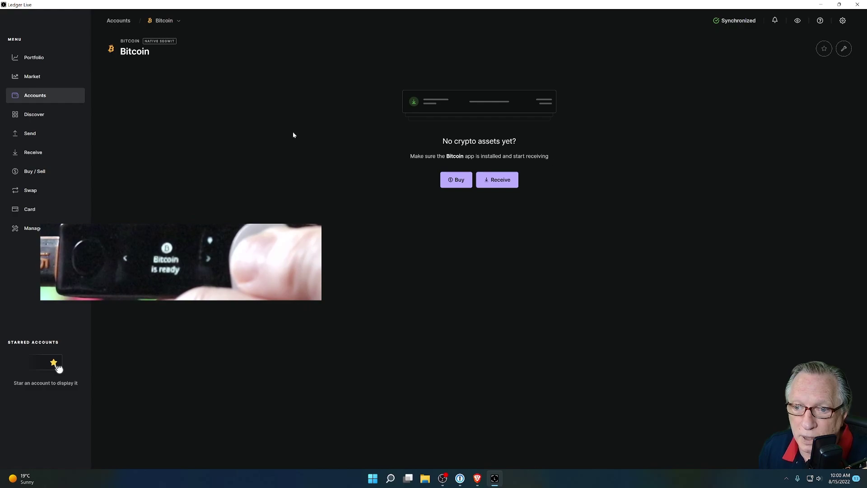
- Show the Bitcoin receive address, match it on the Nano X, and copy it
left_click(503, 180)
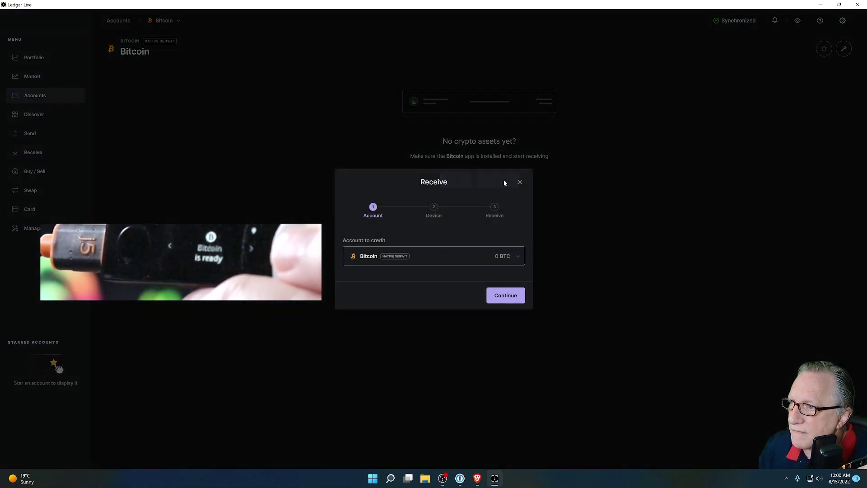
left_click(505, 296)
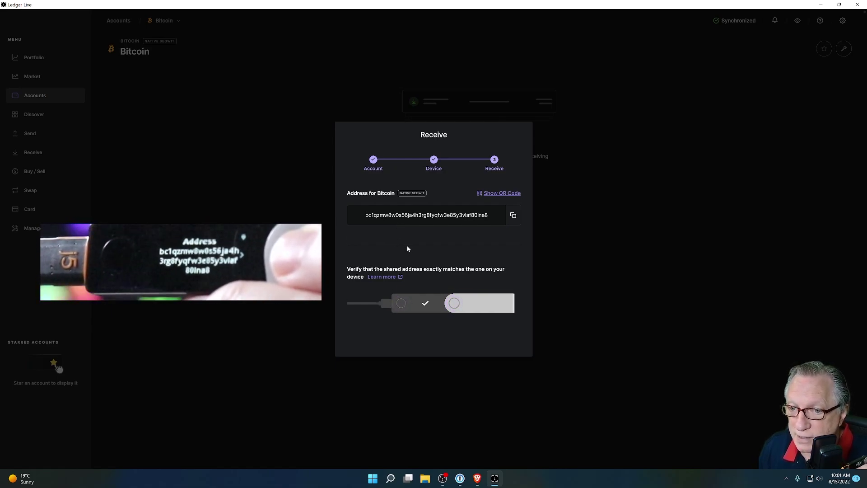
left_click(513, 218)
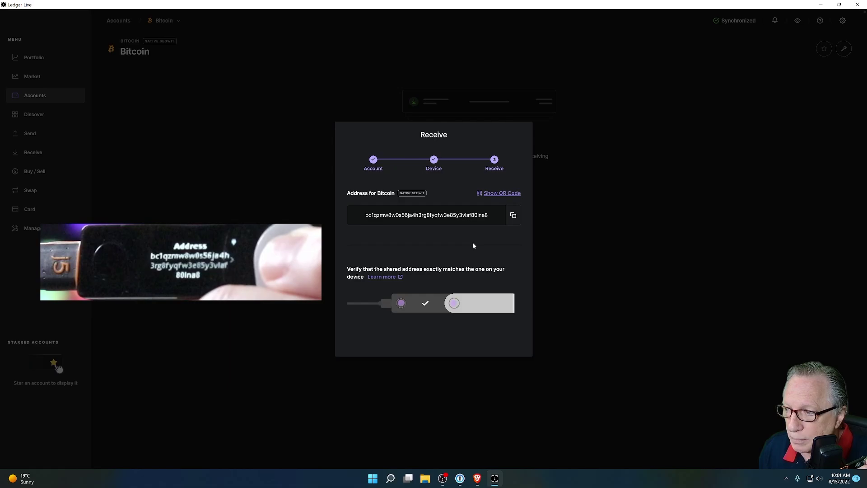
- In Coinbase, fill the Send form with the pasted Ledger address and the full $97.65 Bitcoin balance
left_click(478, 479)
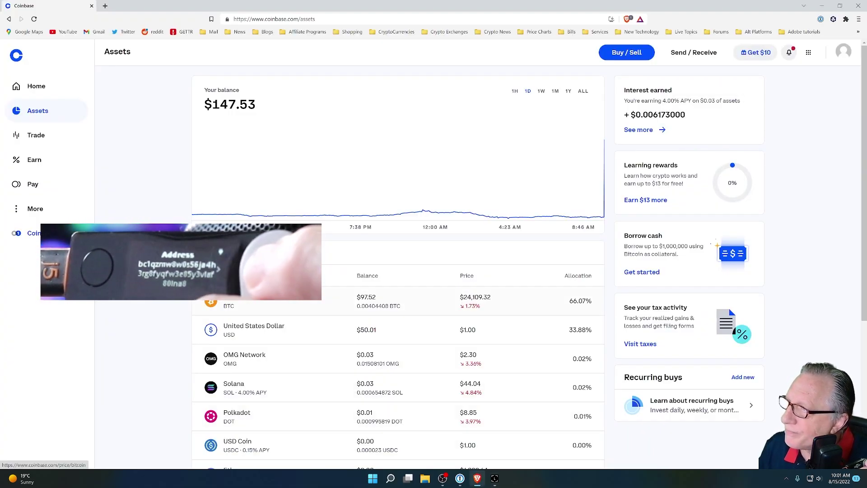
left_click(688, 57)
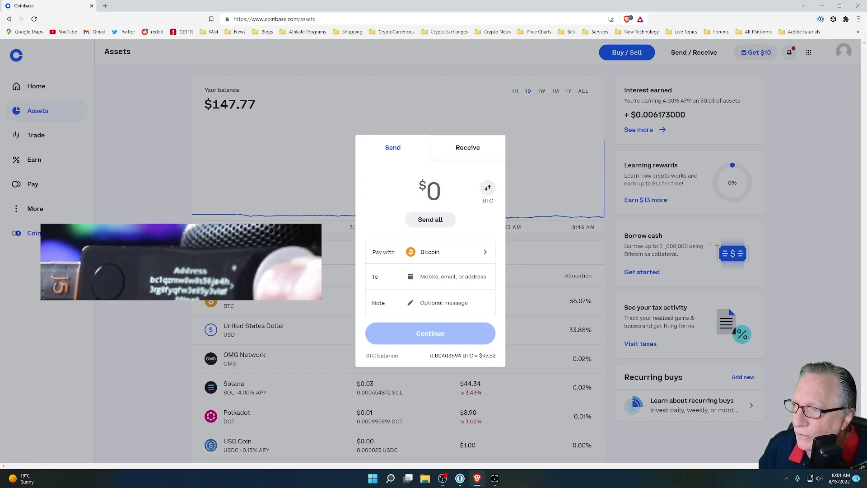
right_click(427, 277)
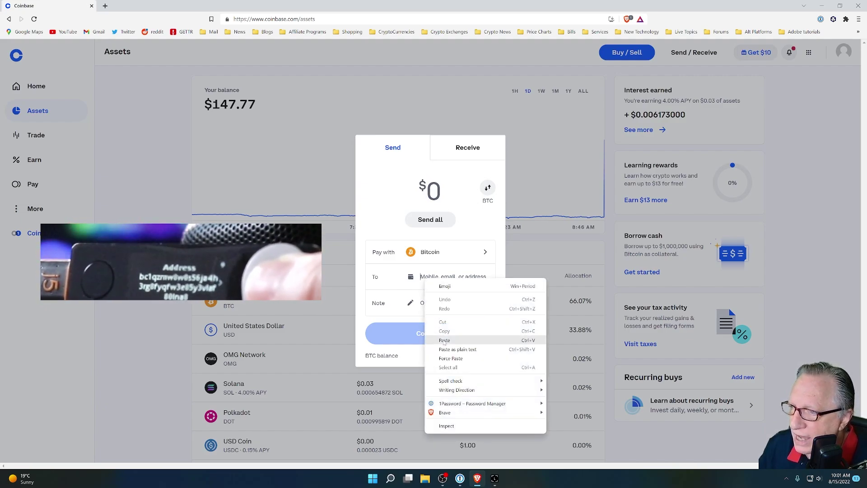
left_click(452, 333)
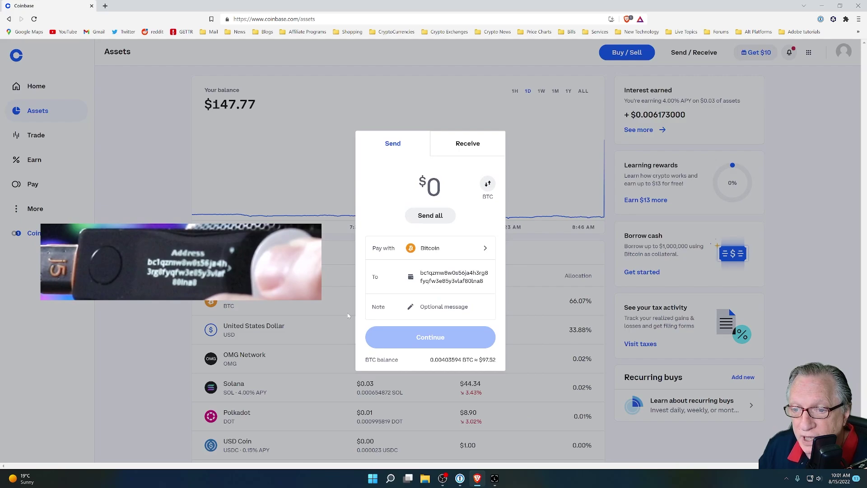
left_click(430, 217)
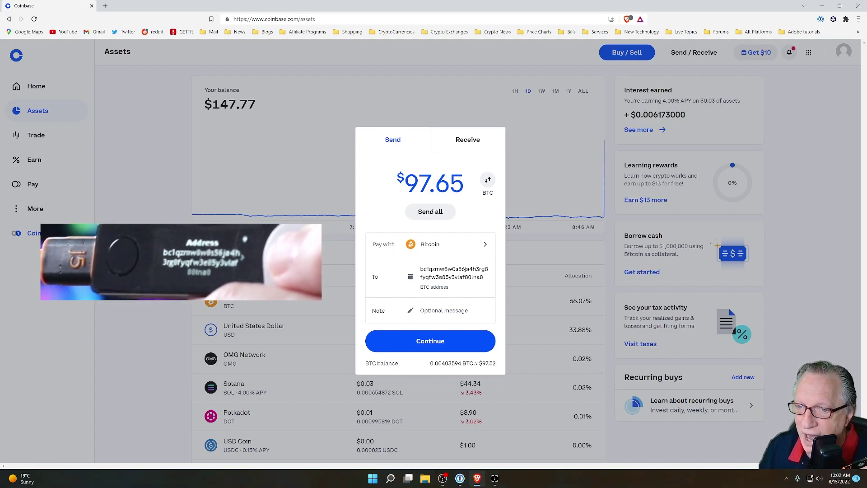
- Send 0.00403921 BTC ($97.53) to the Ledger address, confirming with the two-step verification code
left_click(430, 342)
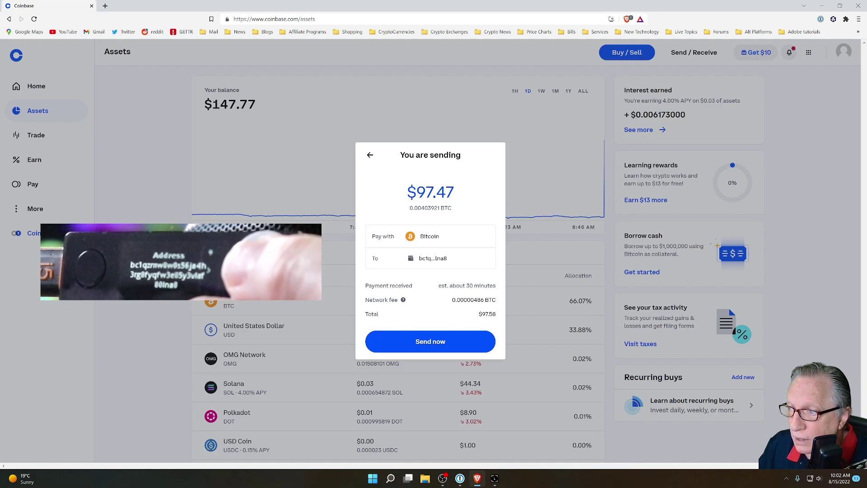
left_click(426, 344)
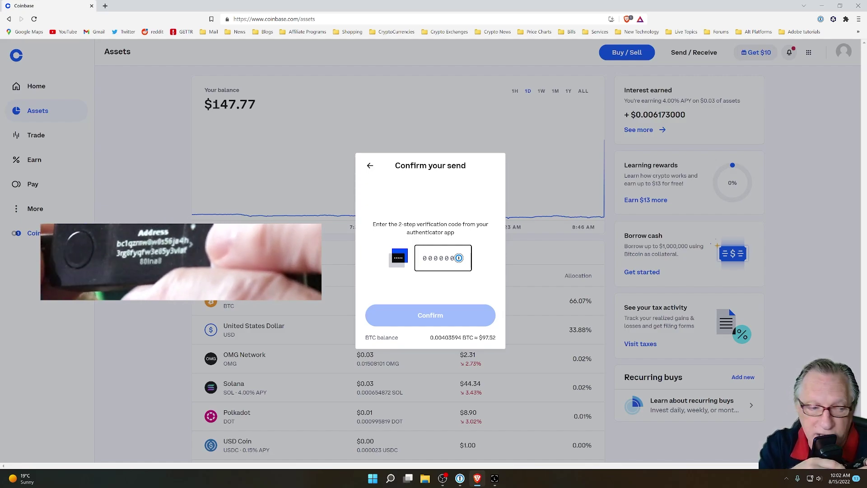
left_click(459, 258)
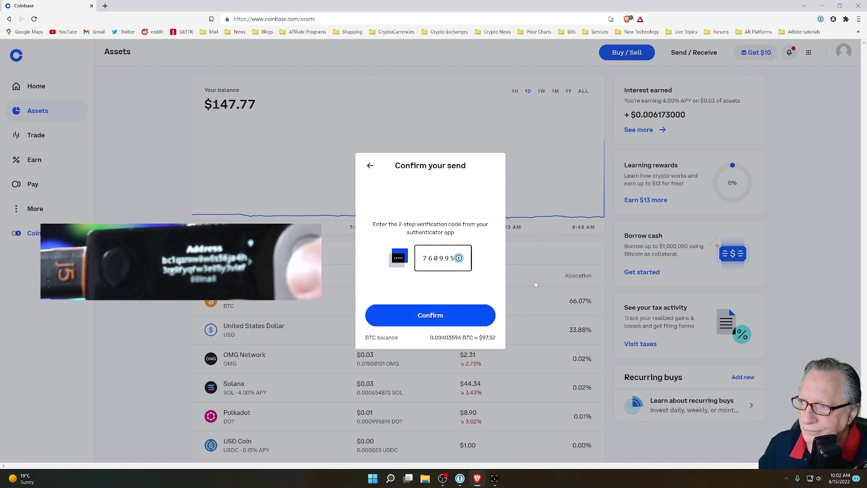
left_click(427, 319)
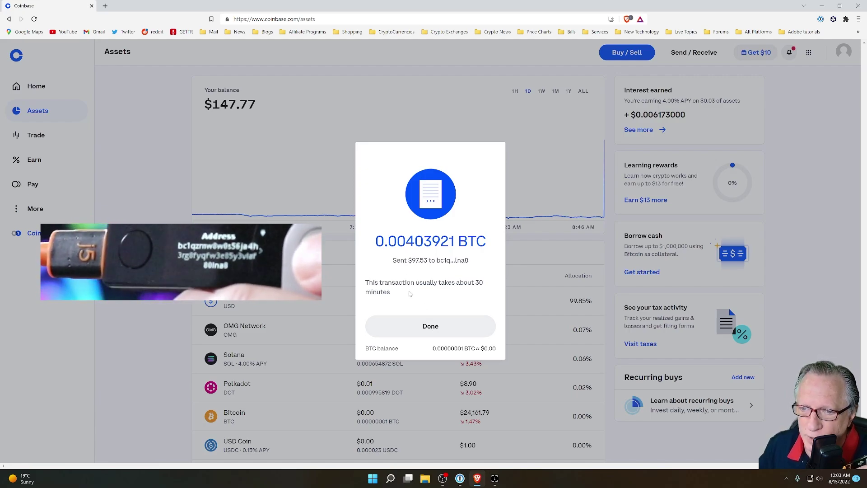
left_click(426, 326)
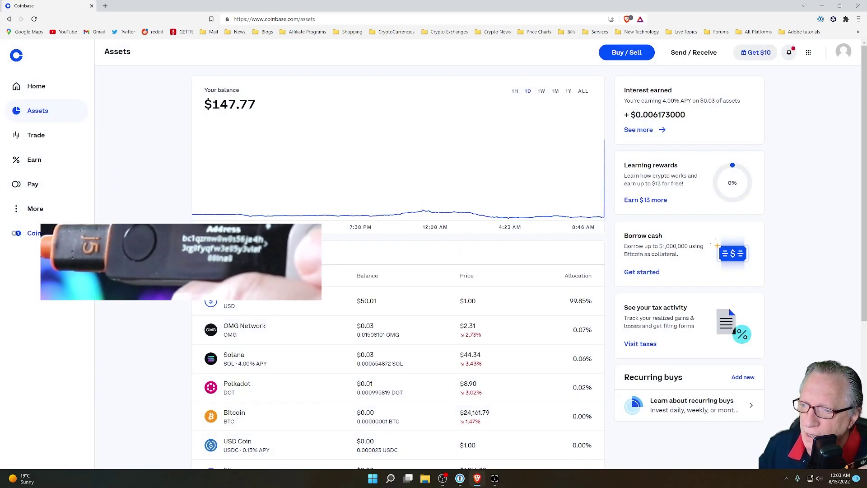
- Inspect the pending Sent Bitcoin transaction in the Bitcoin wallet history, then return to Ledger Live
scroll(254, 375, "down", 1)
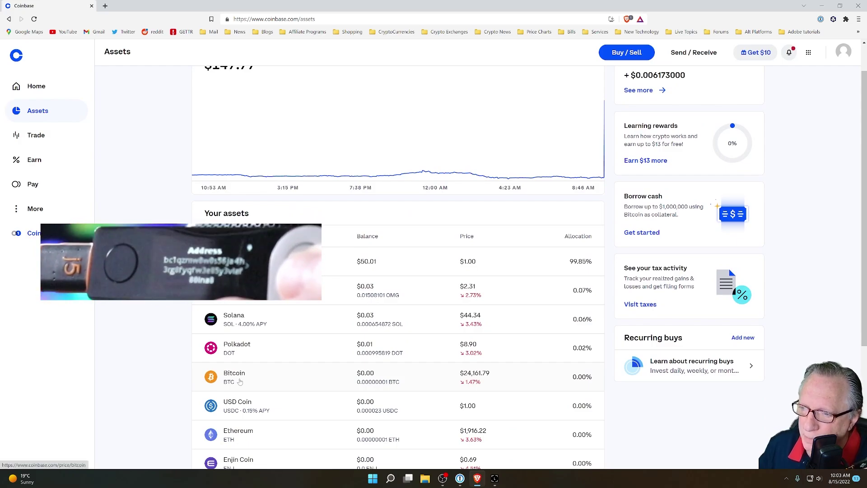
left_click(254, 375)
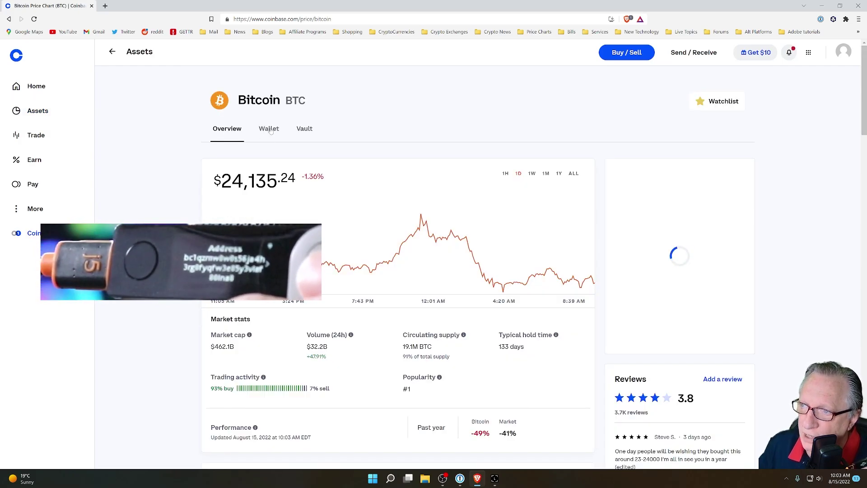
left_click(266, 130)
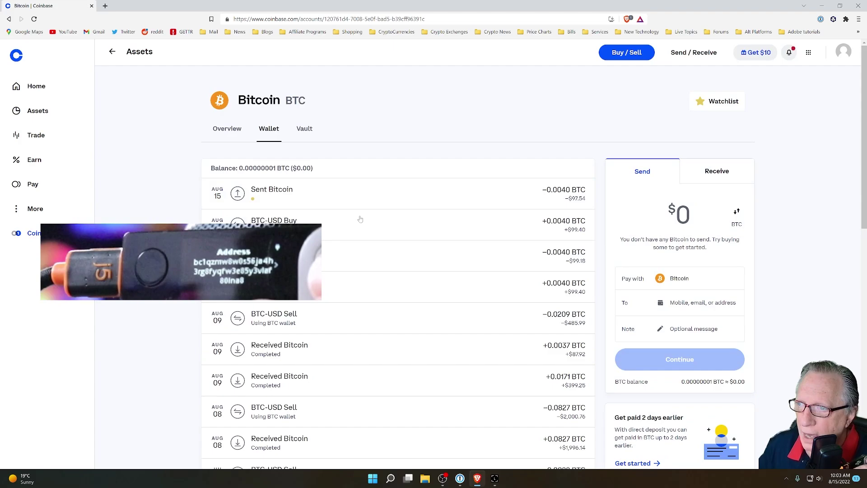
left_click(325, 194)
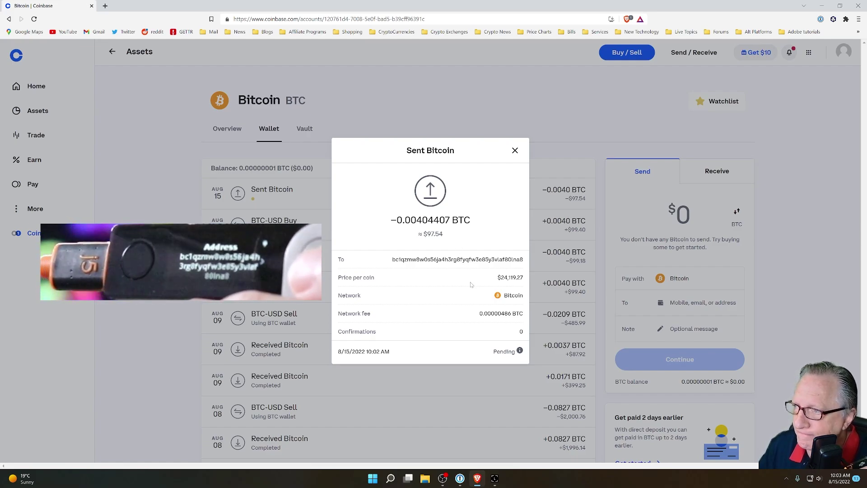
left_click(495, 478)
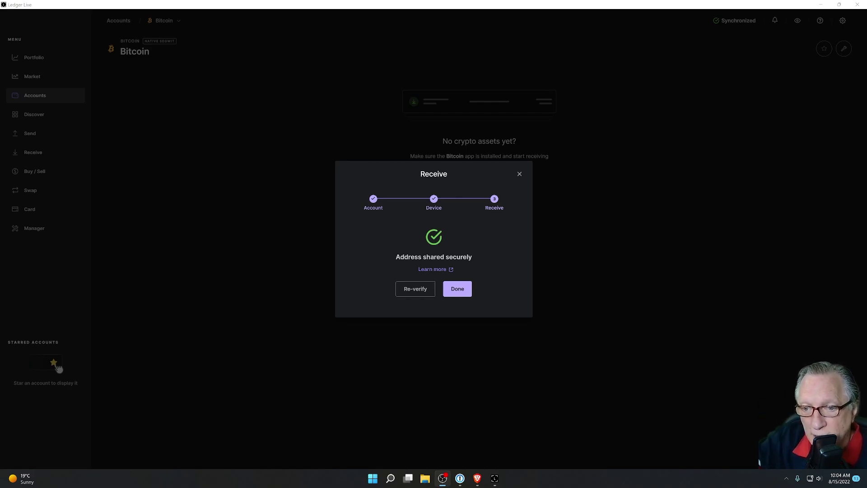
- Close the Receive dialog so the Bitcoin account shows 0.004039 BTC ($97.47) received
left_click(466, 292)
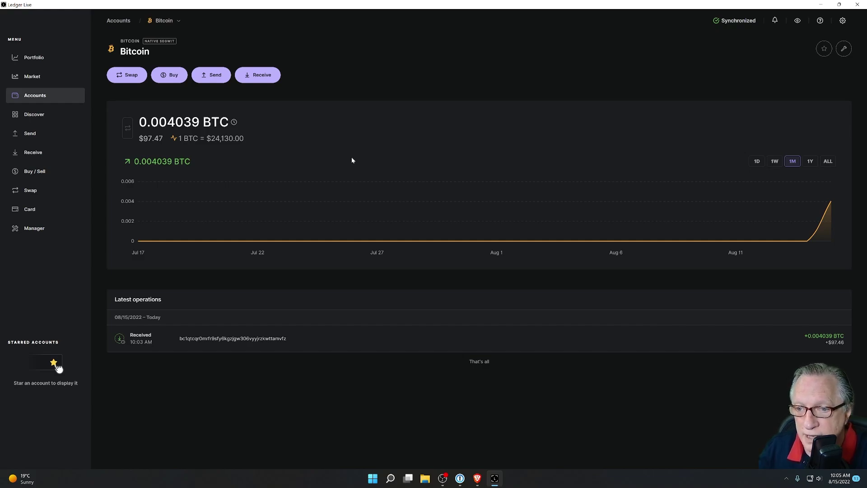
mouse_move(119, 340)
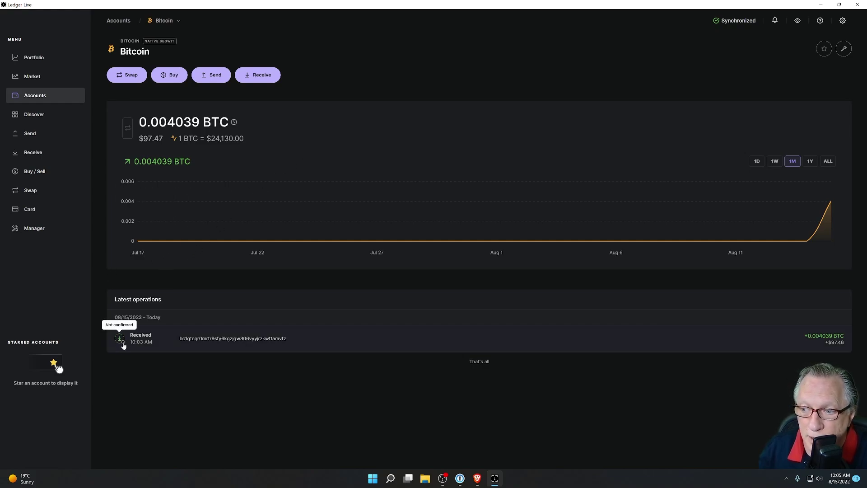